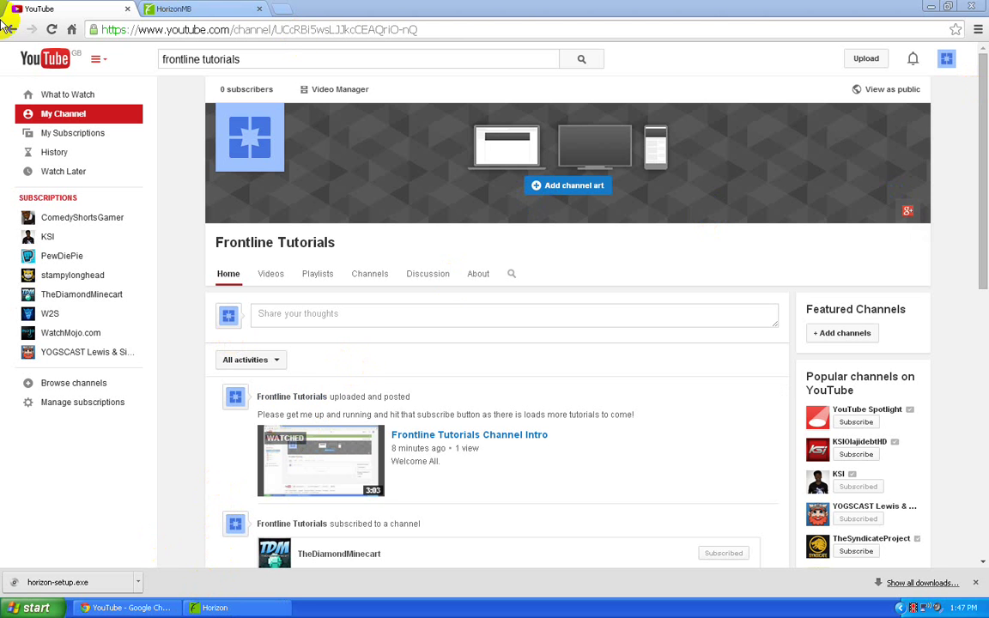
On the HorizonMB homepage tab, download the horizon-setup.exe installer via the big DOWNLOAD button.
{"action": "left_click", "coordinate": [194, 9]}
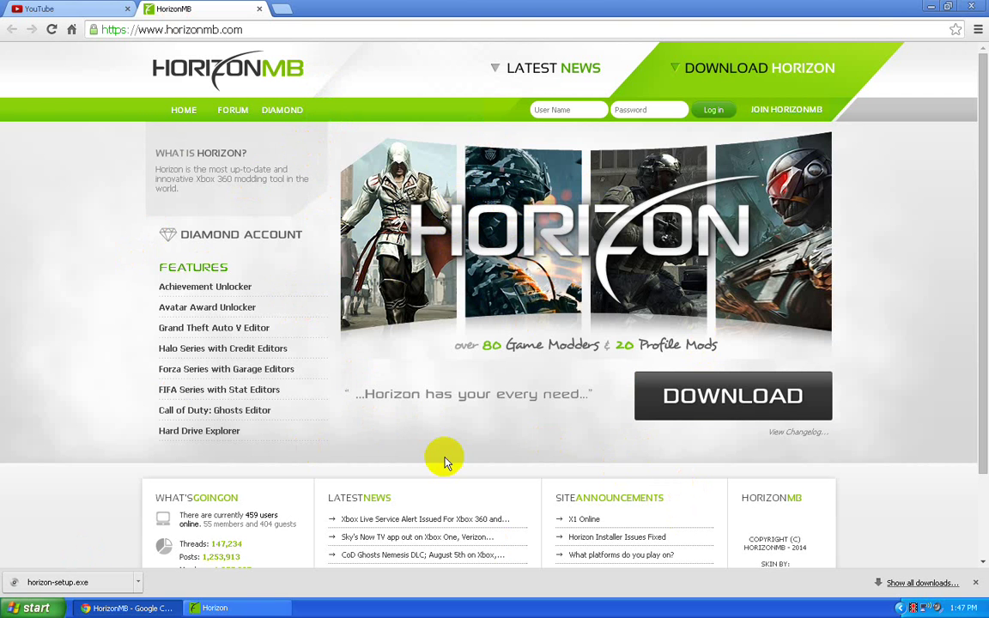
{"action": "left_click", "coordinate": [697, 427]}
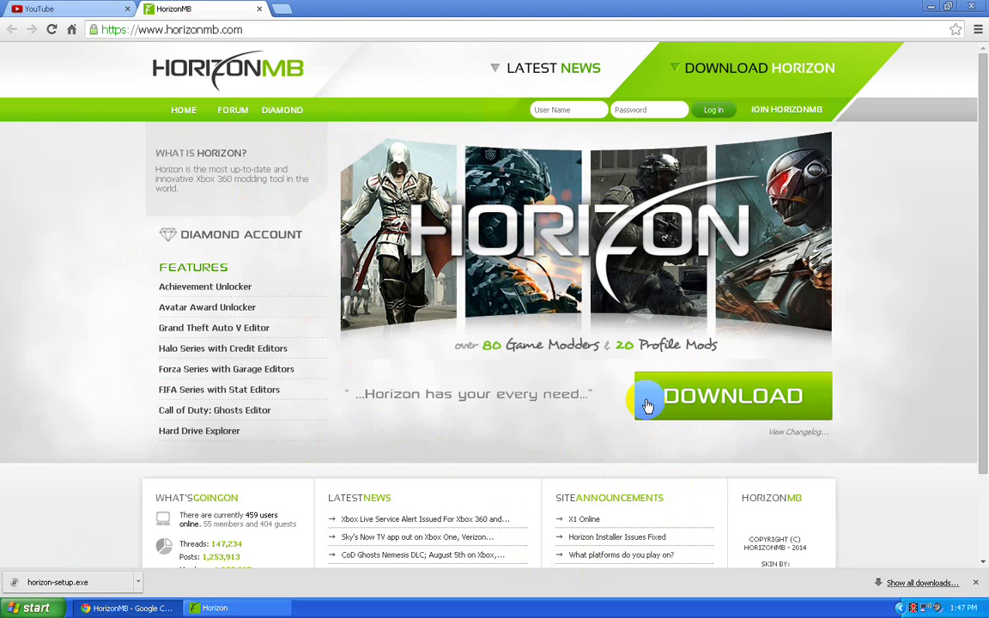
{"action": "left_click", "coordinate": [713, 397]}
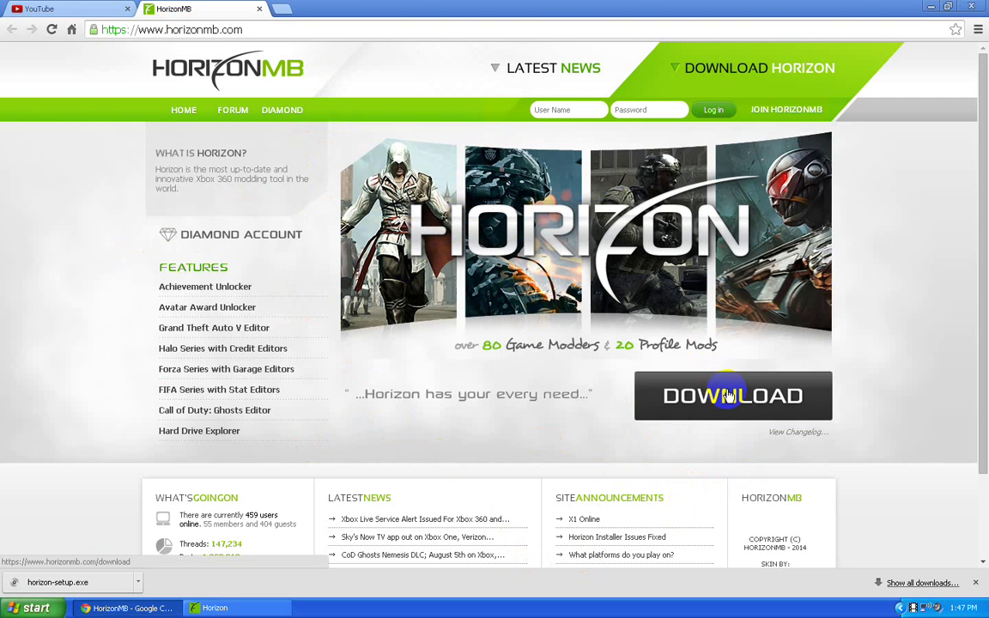
Launch horizon-setup.exe from Chrome's download bar and approve Run in the Security Warning.
{"action": "left_click", "coordinate": [84, 582]}
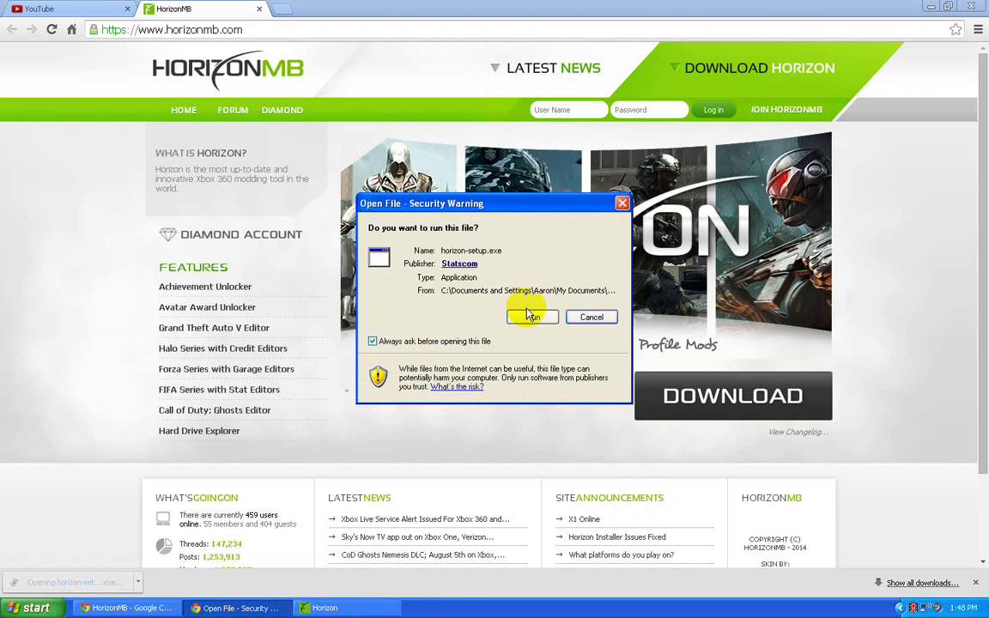
{"action": "left_click", "coordinate": [527, 318]}
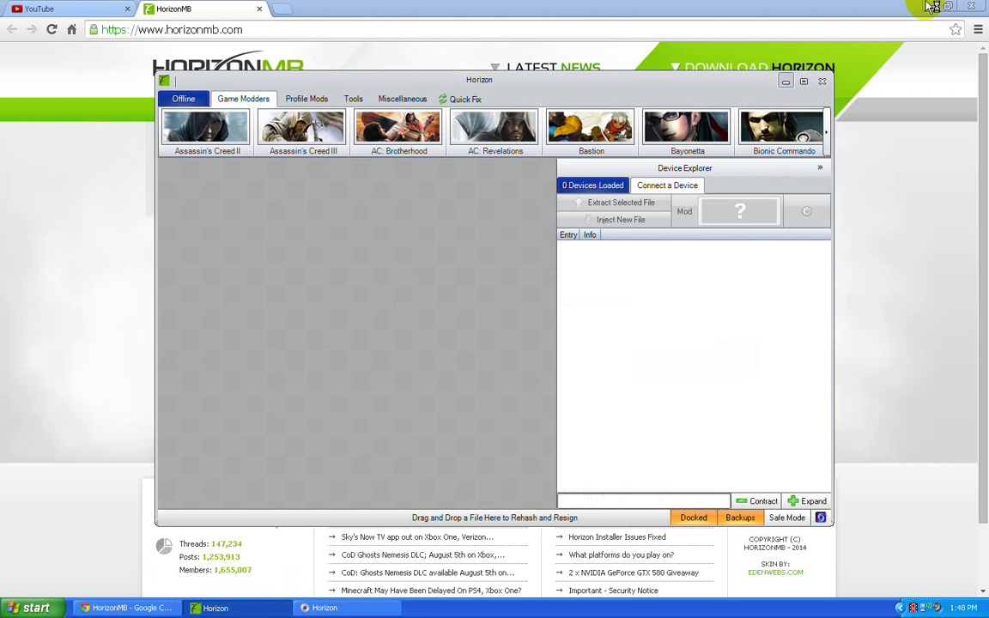
Minimize the browser and bring the Horizon window back to the front.
{"action": "left_click", "coordinate": [858, 7]}
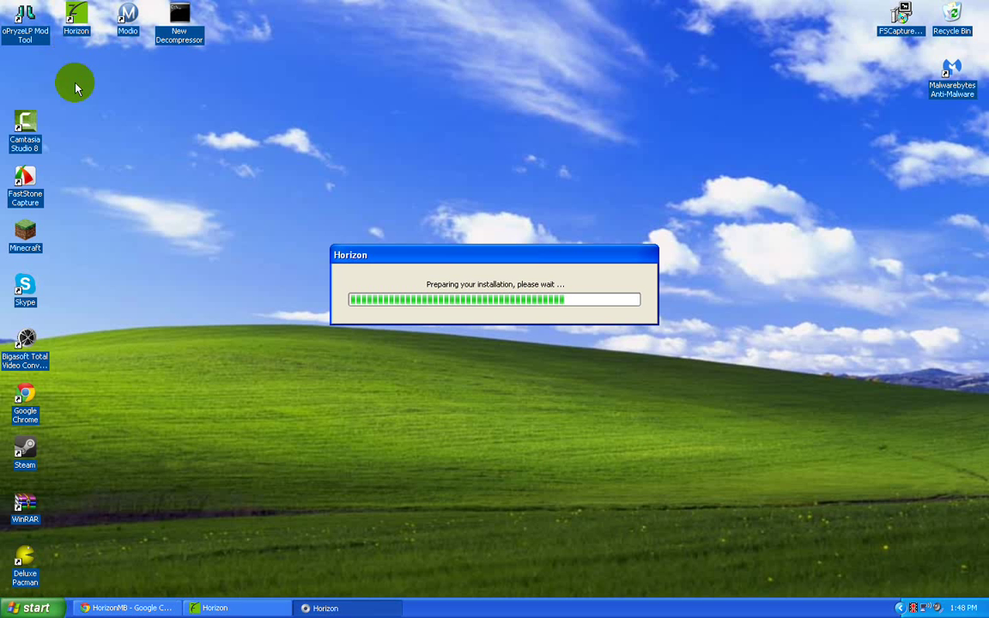
{"action": "left_click", "coordinate": [77, 12]}
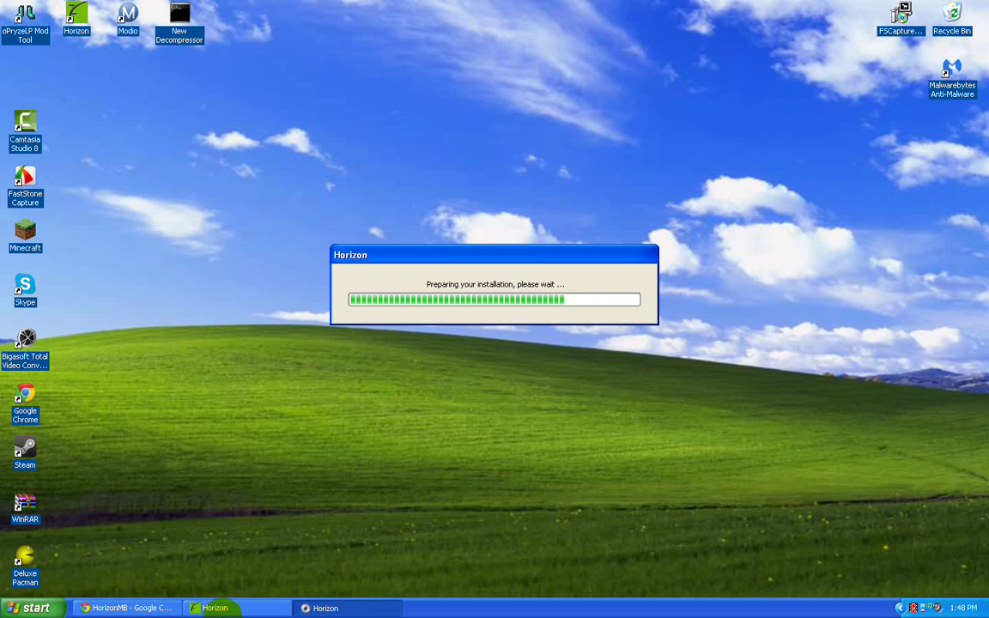
{"action": "left_click", "coordinate": [201, 610]}
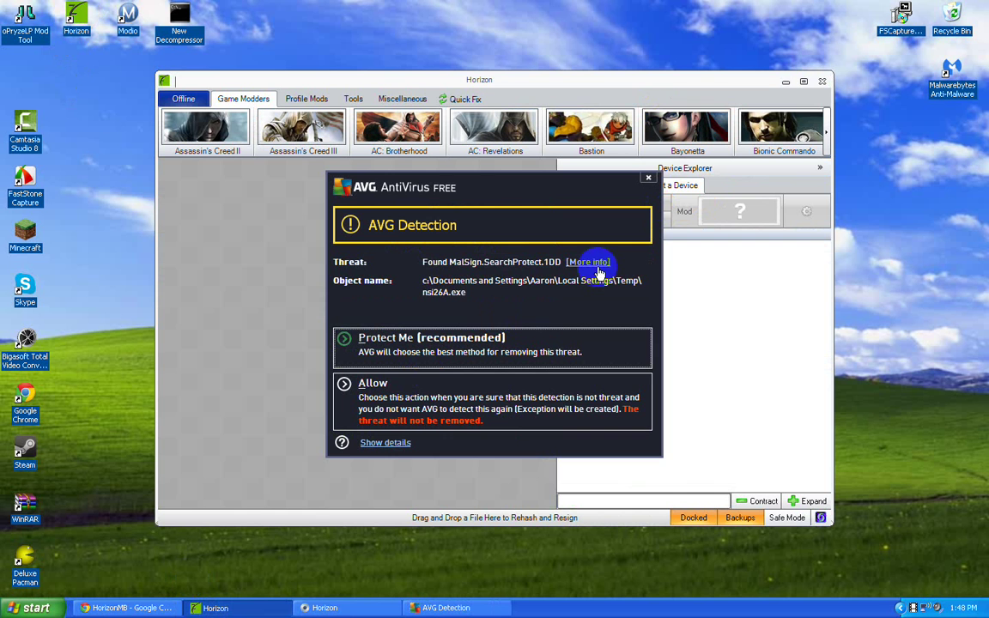
Let AVG remove the flagged lota-installer.exe threat, then minimize Horizon to reveal setup step 1.
{"action": "left_click", "coordinate": [573, 304]}
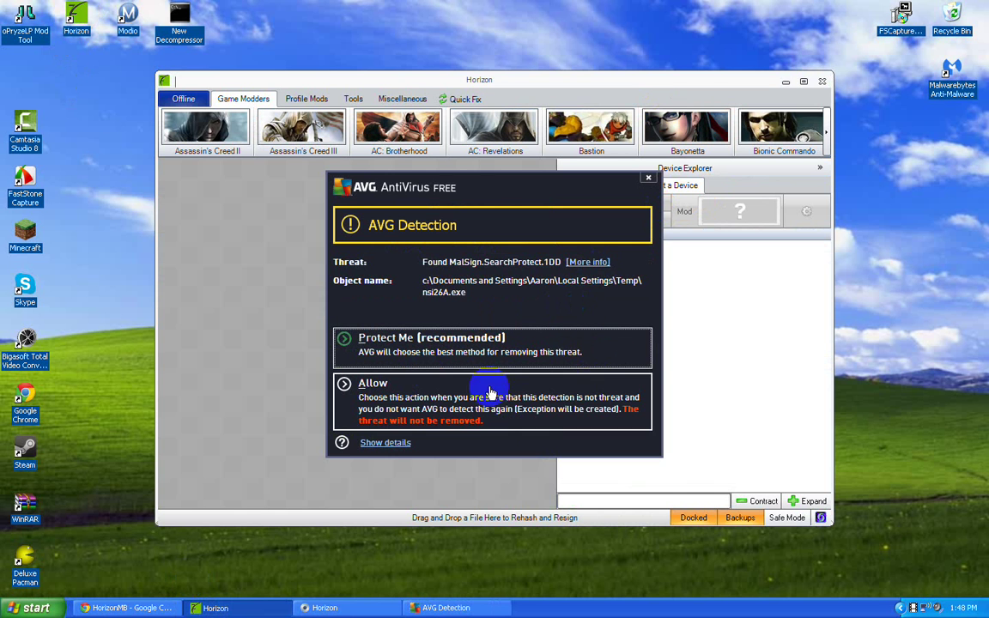
{"action": "left_click", "coordinate": [538, 357]}
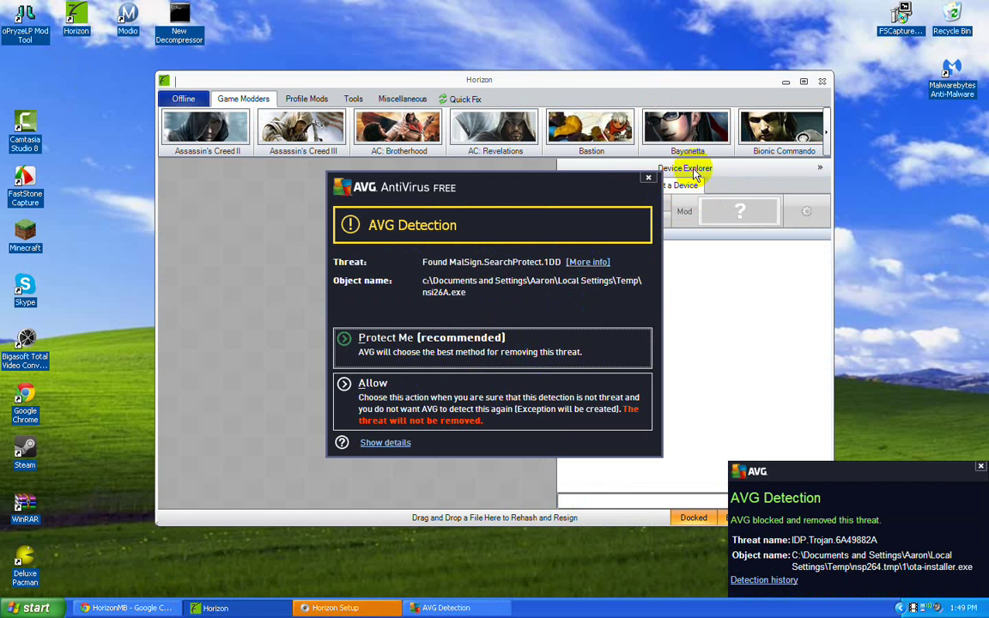
{"action": "left_click", "coordinate": [640, 183]}
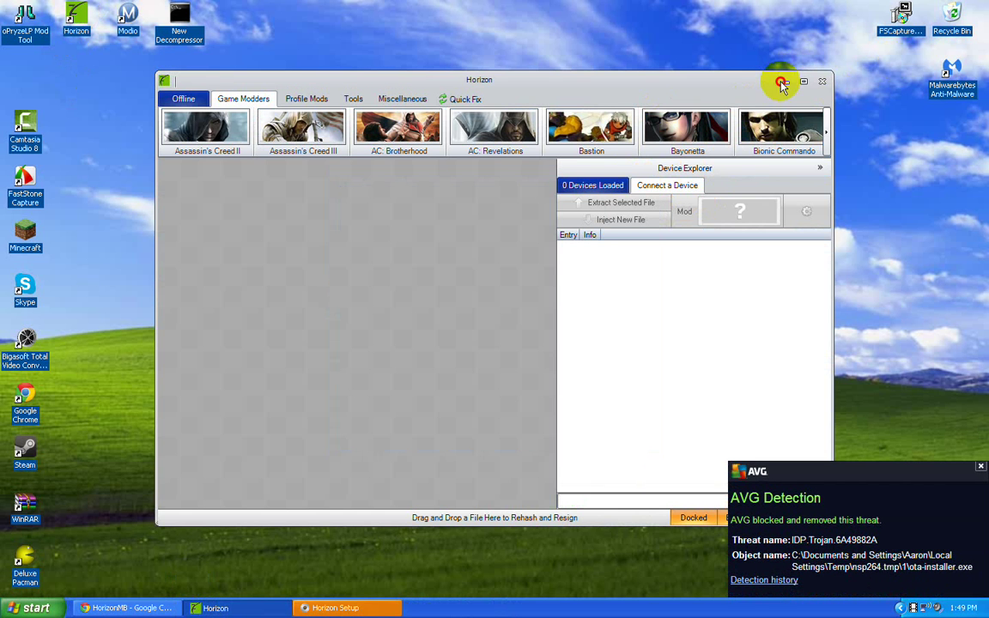
{"action": "left_click", "coordinate": [783, 81]}
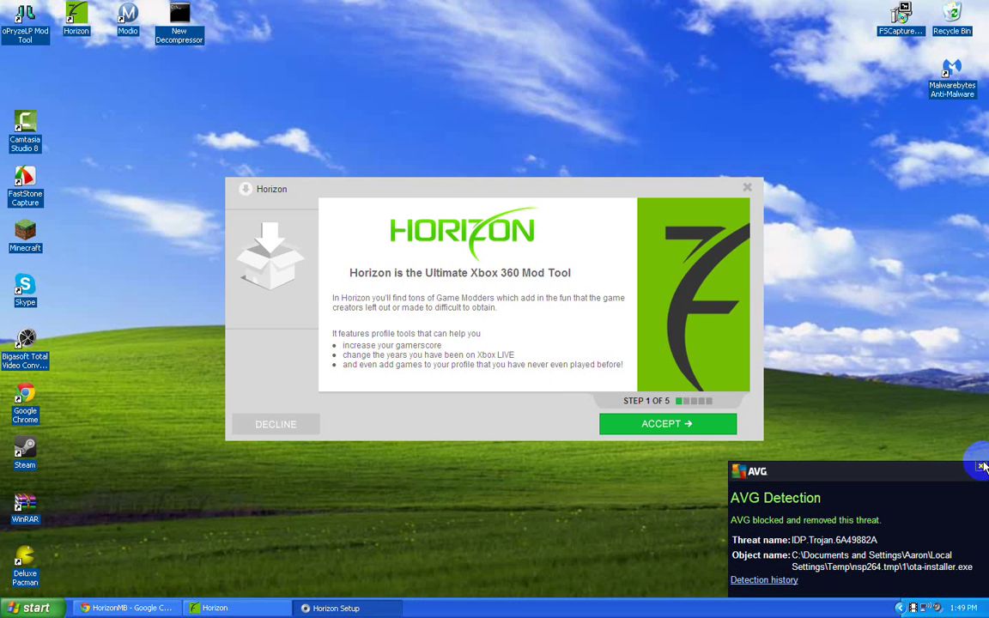
Dismiss the AVG notification and accept setup steps 1–4, including the Yula and PicRec offers.
{"action": "left_click", "coordinate": [981, 469]}
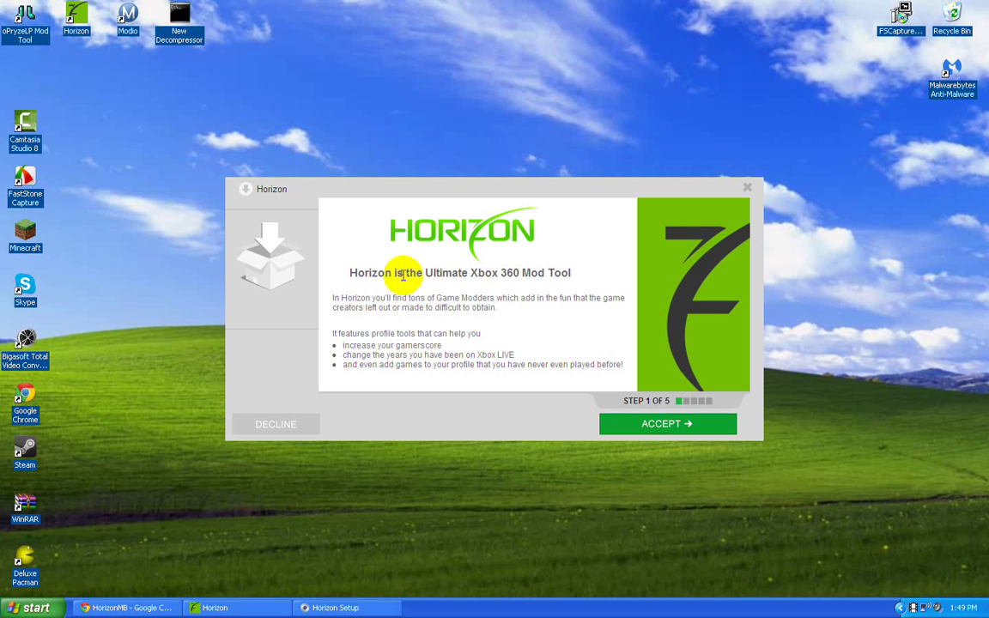
{"action": "left_click", "coordinate": [669, 429]}
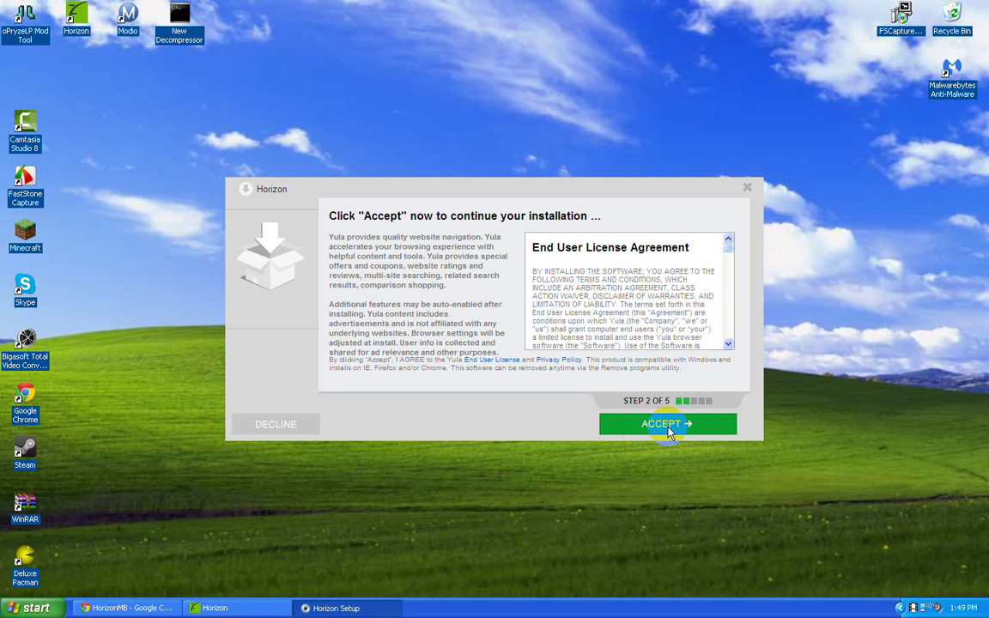
{"action": "left_click", "coordinate": [671, 433]}
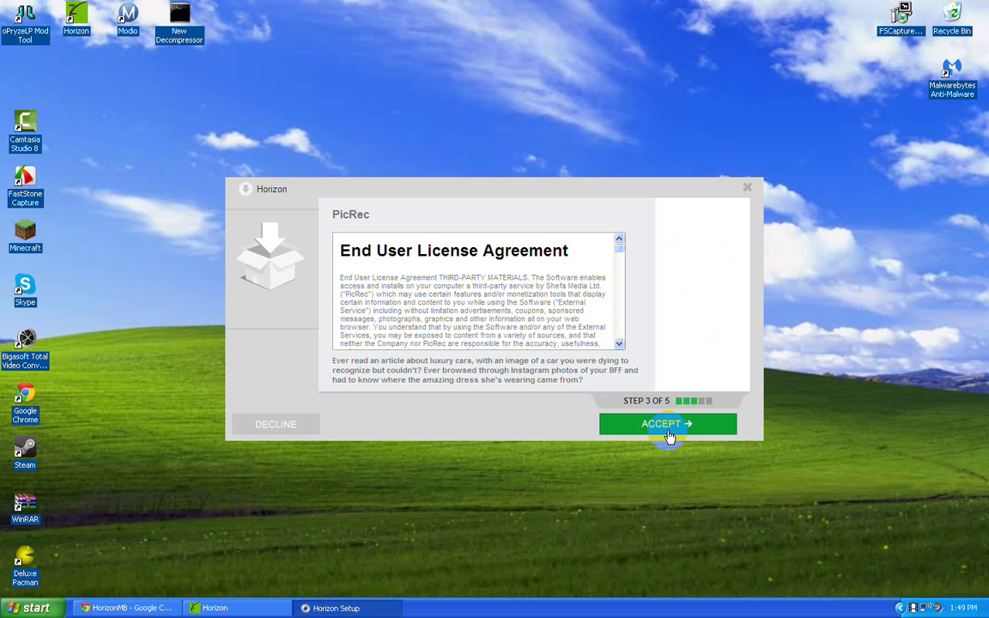
{"action": "left_click", "coordinate": [667, 437]}
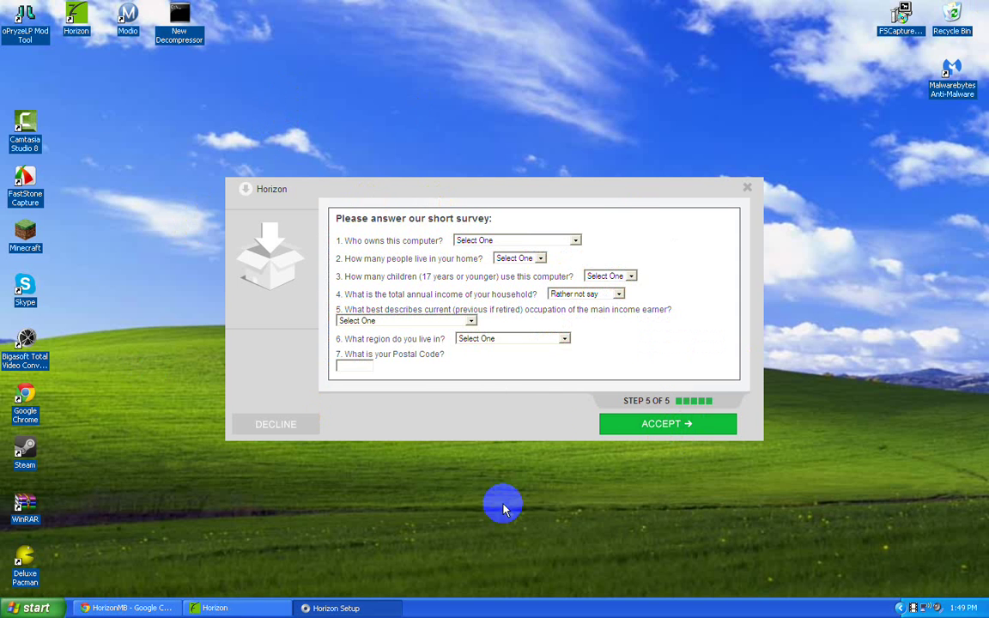
Answer the survey: computer owned by a household member, 4 people at home, then submit with ACCEPT.
{"action": "left_click", "coordinate": [569, 242]}
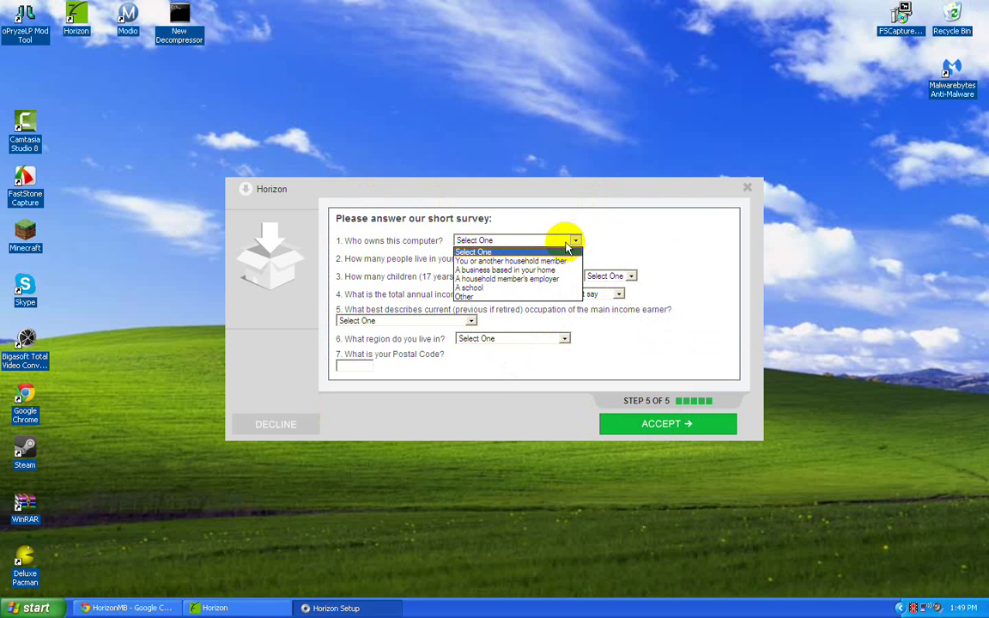
{"action": "left_click", "coordinate": [504, 261]}
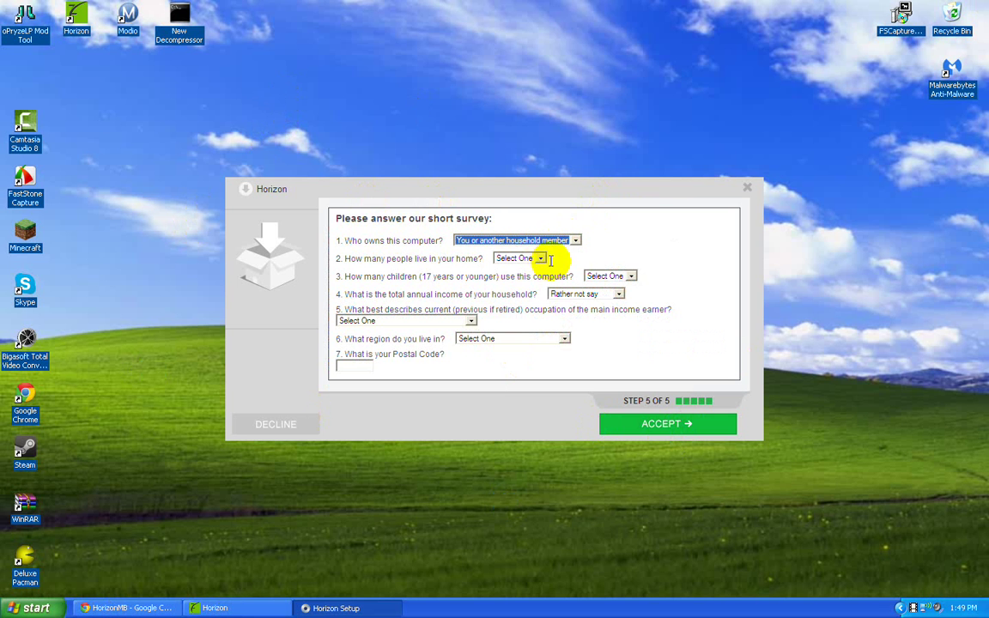
{"action": "left_click", "coordinate": [527, 259]}
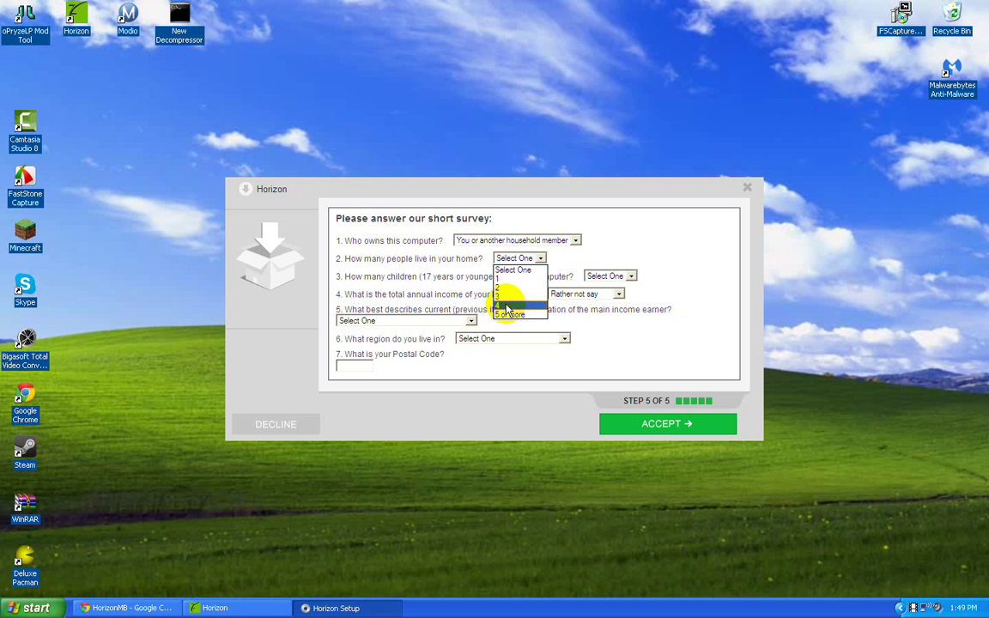
{"action": "left_click", "coordinate": [507, 305]}
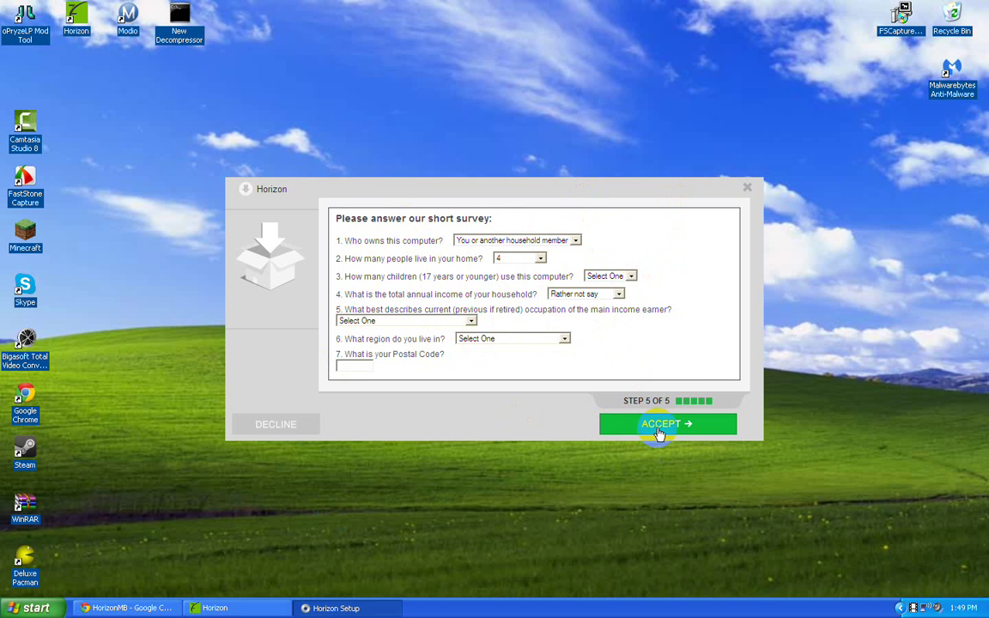
{"action": "left_click", "coordinate": [662, 426]}
{"action": "left_click", "coordinate": [669, 426]}
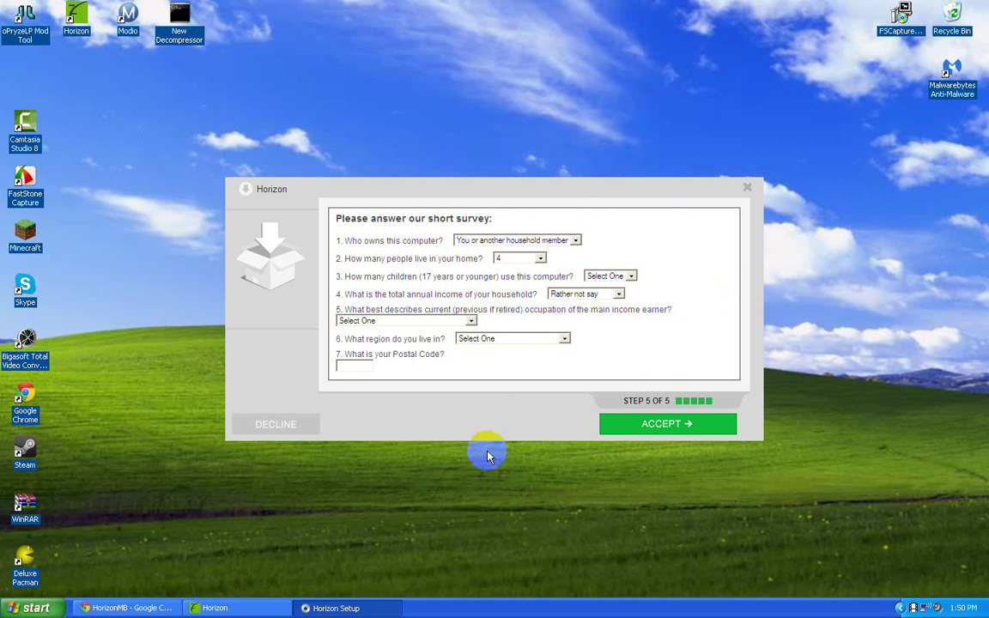
Quit Horizon Setup for good, leaving the Install Horizon shortcut, and restore the Horizon window.
{"action": "left_click", "coordinate": [748, 190]}
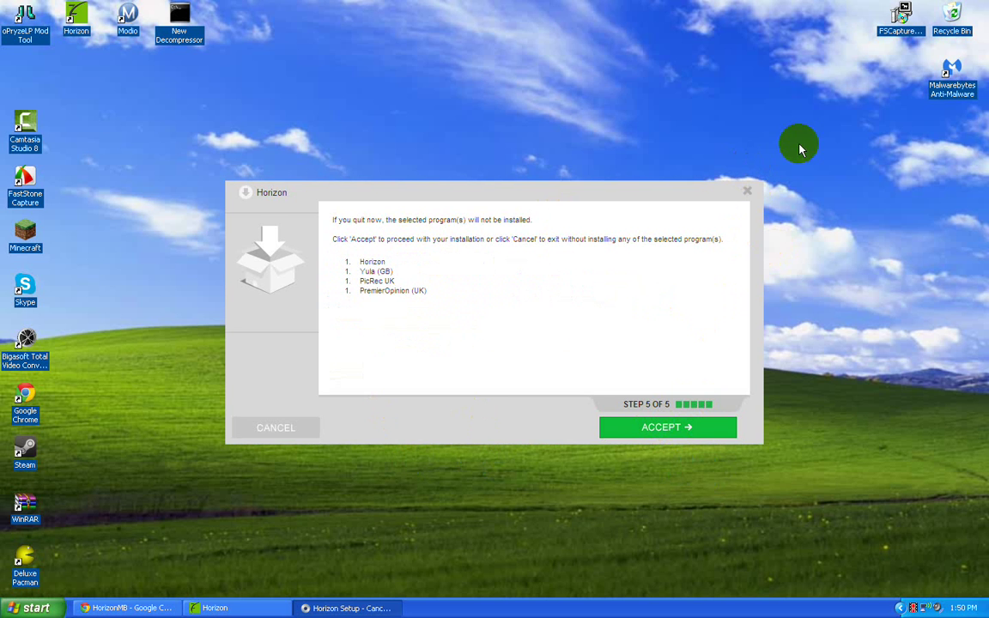
{"action": "left_click", "coordinate": [748, 192]}
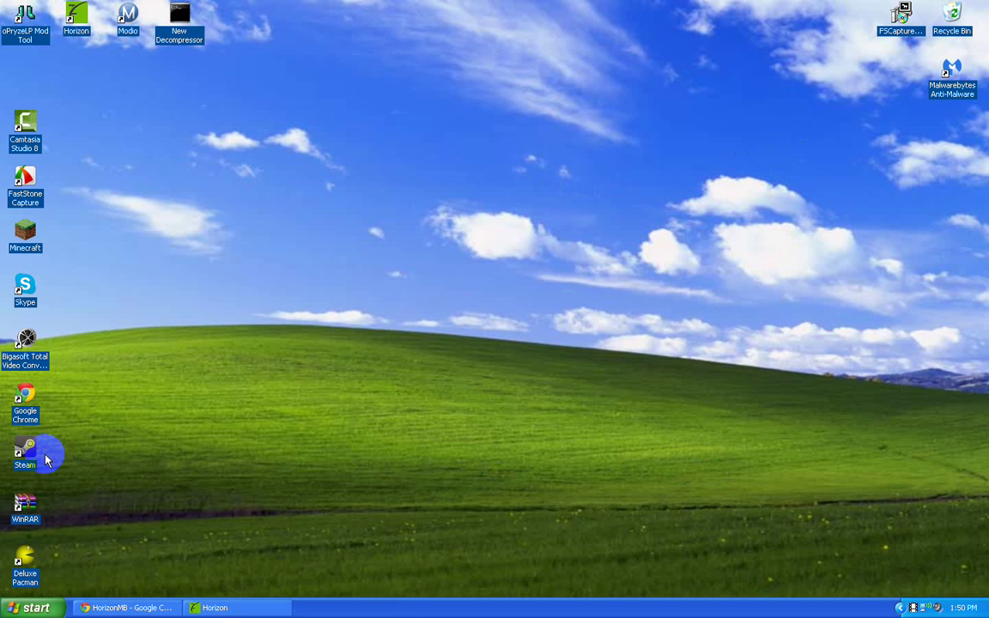
{"action": "left_click", "coordinate": [77, 27]}
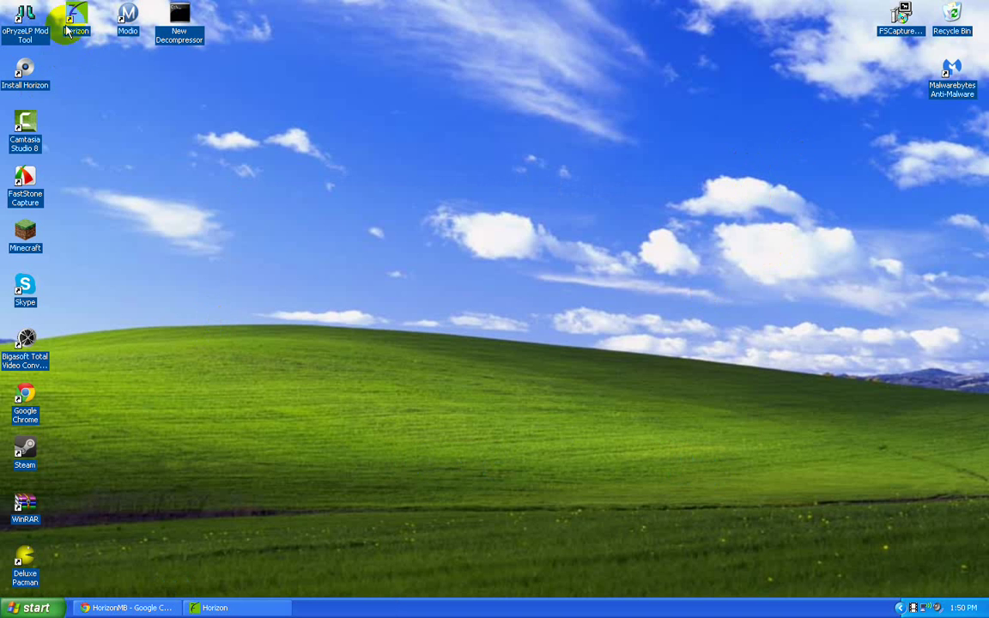
{"action": "left_click", "coordinate": [79, 117]}
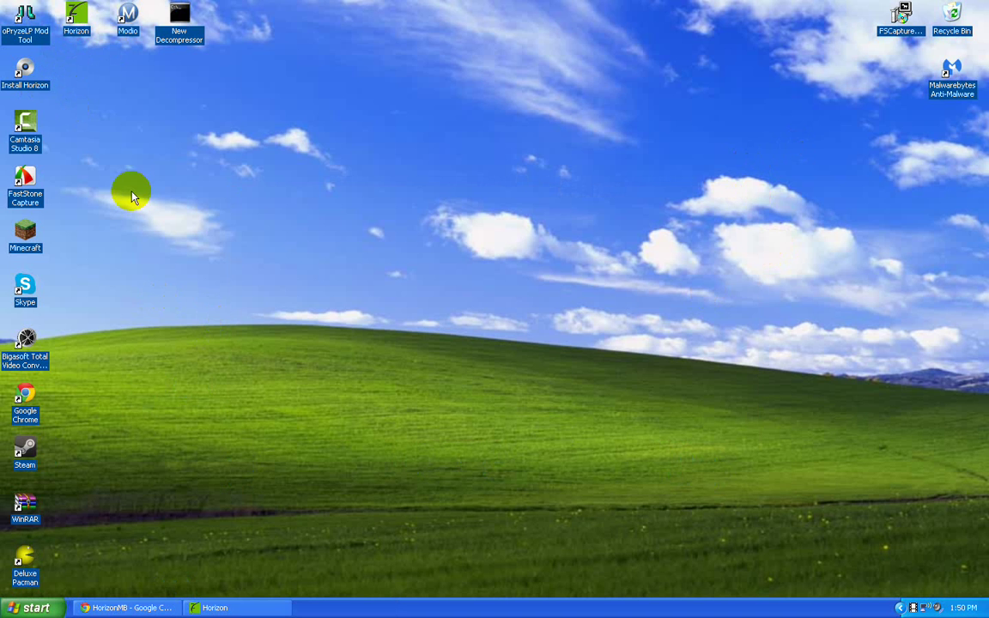
{"action": "left_click", "coordinate": [212, 606]}
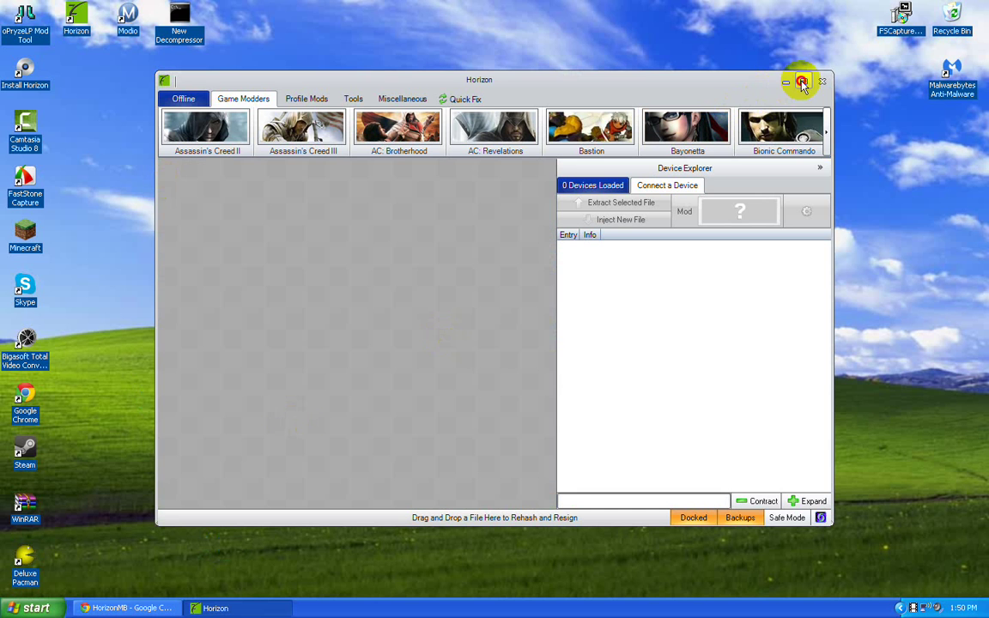
Maximize Horizon to full screen and dismiss its Offline Mode notice.
{"action": "left_click", "coordinate": [803, 82]}
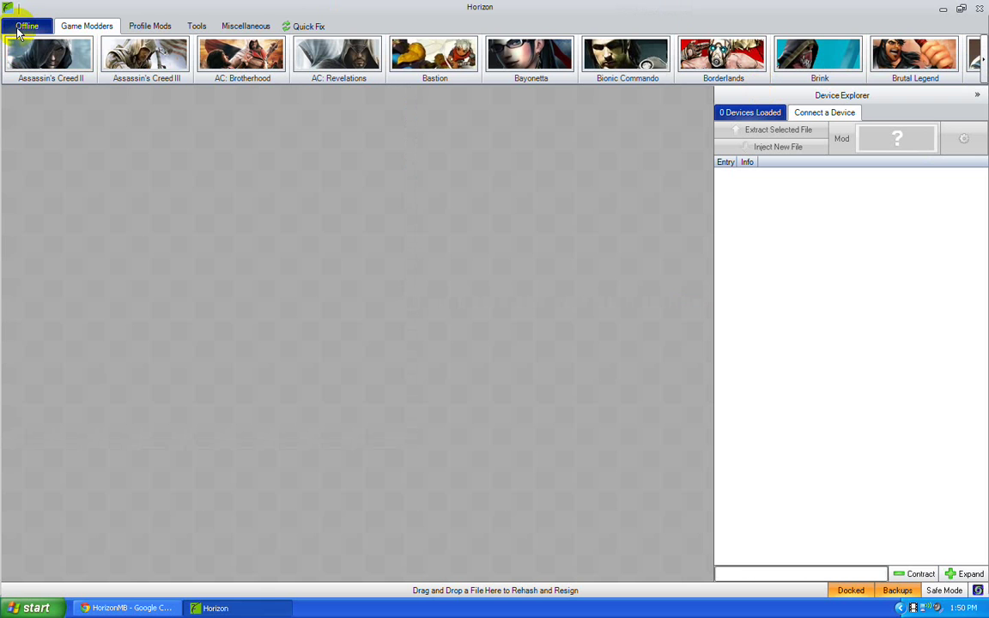
{"action": "left_click", "coordinate": [20, 29]}
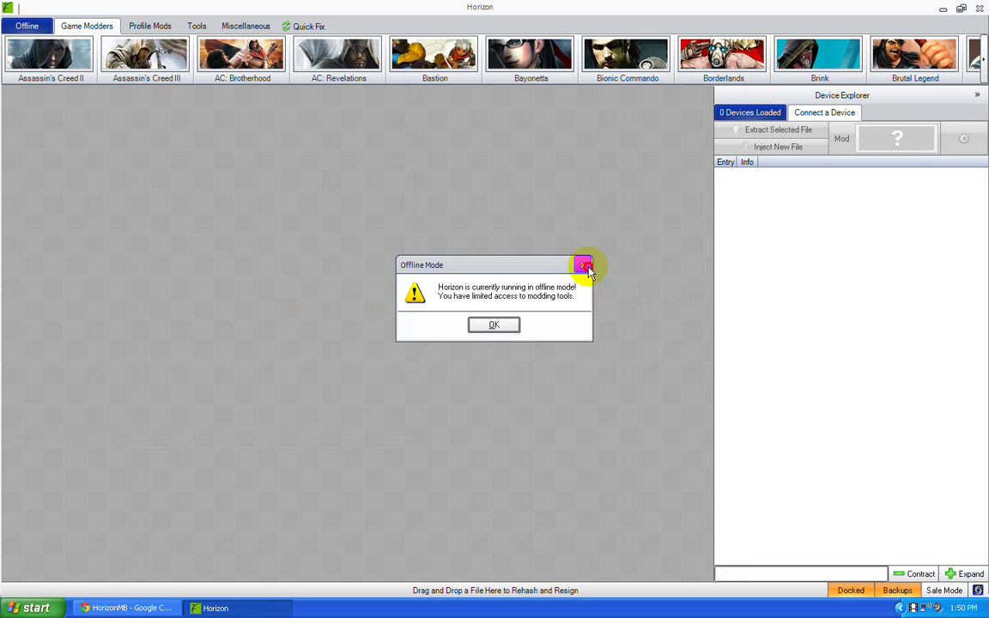
{"action": "left_click", "coordinate": [583, 268]}
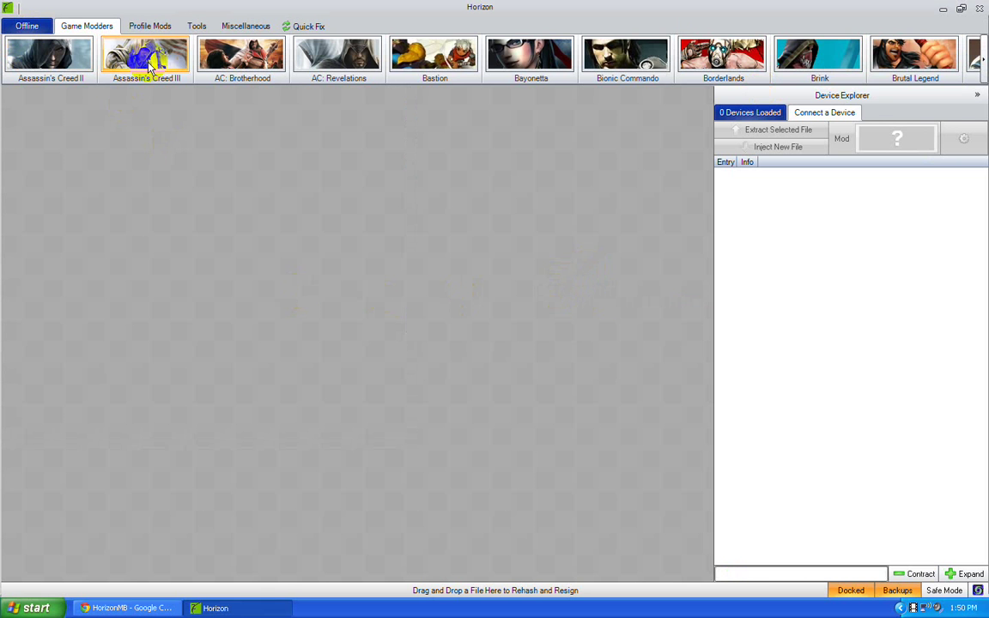